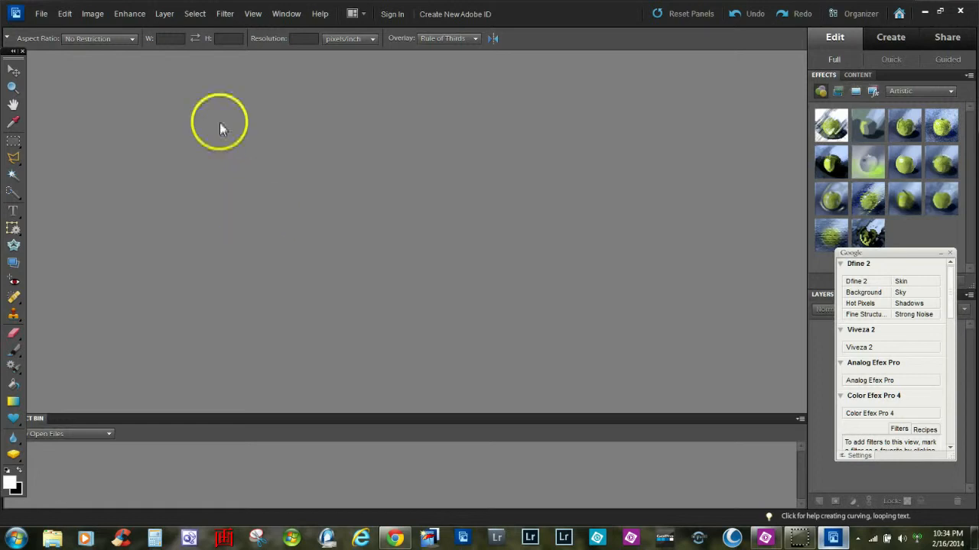
pyautogui.click(225, 14)
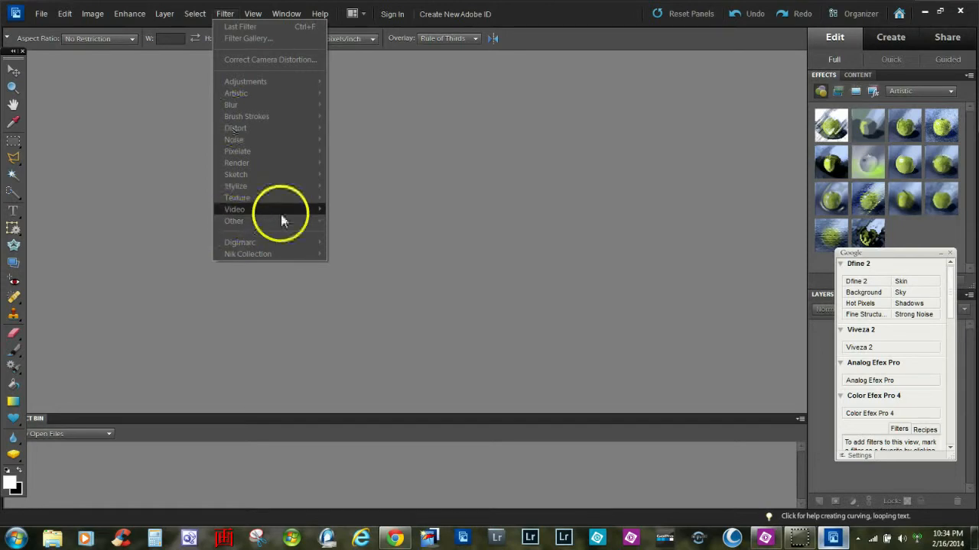
pyautogui.click(81, 88)
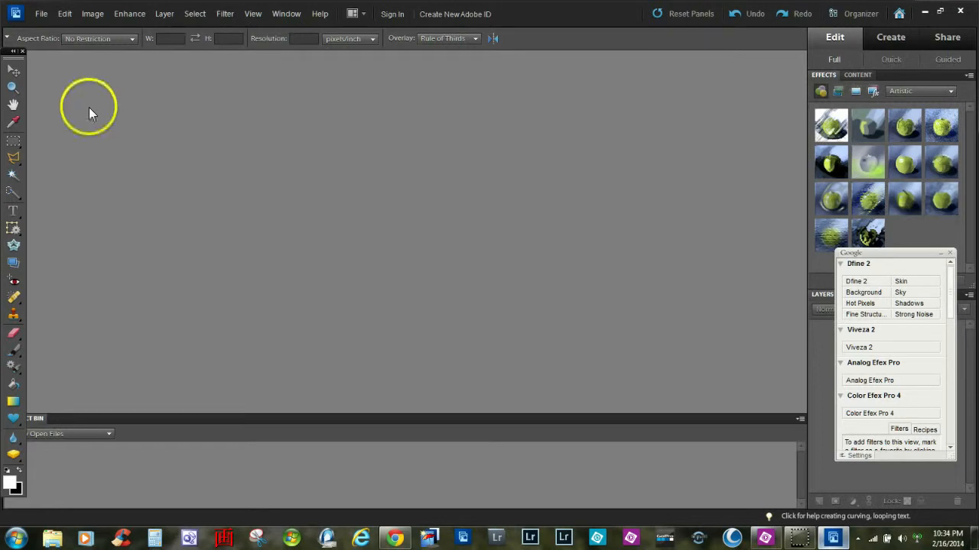
# Step: Open the photo DSC_1110_HDR from the Working folder
pyautogui.click(41, 14)
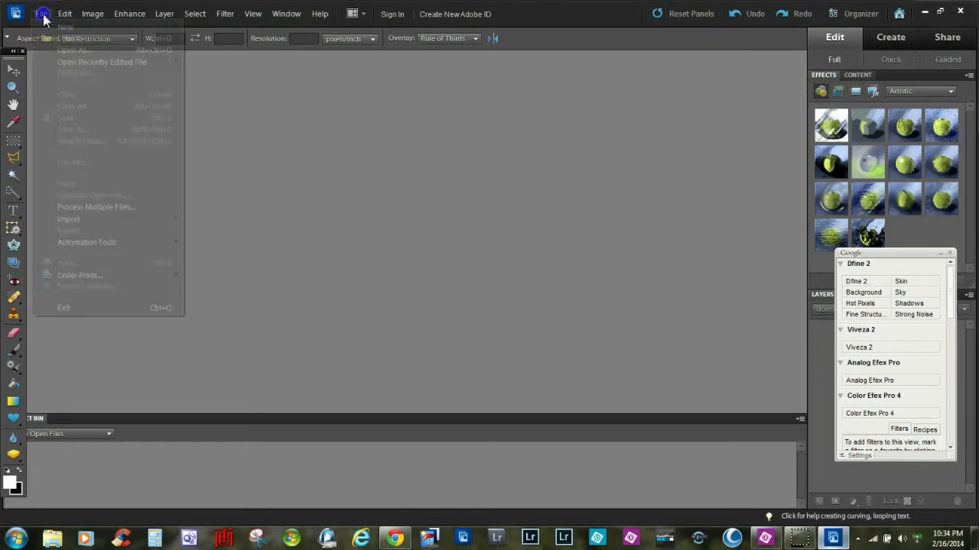
pyautogui.click(61, 41)
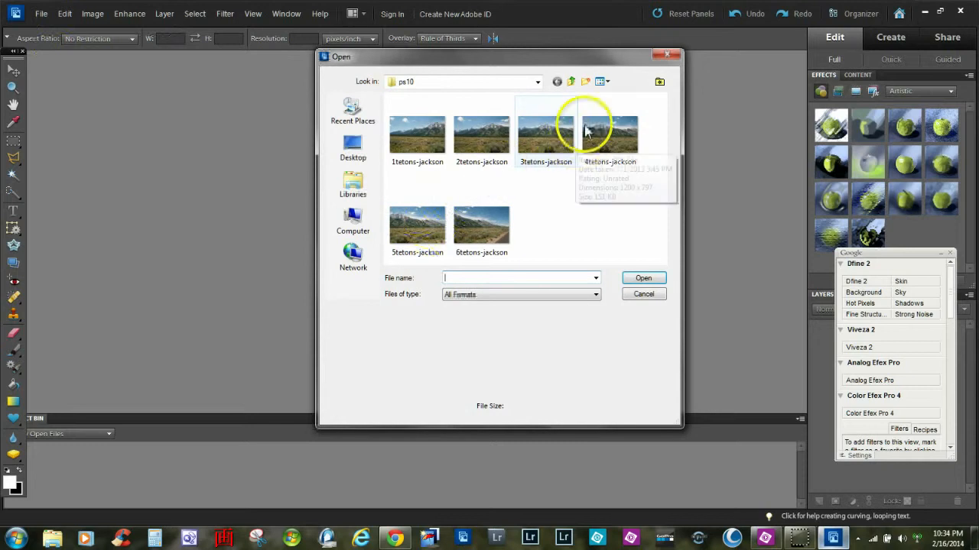
pyautogui.click(570, 86)
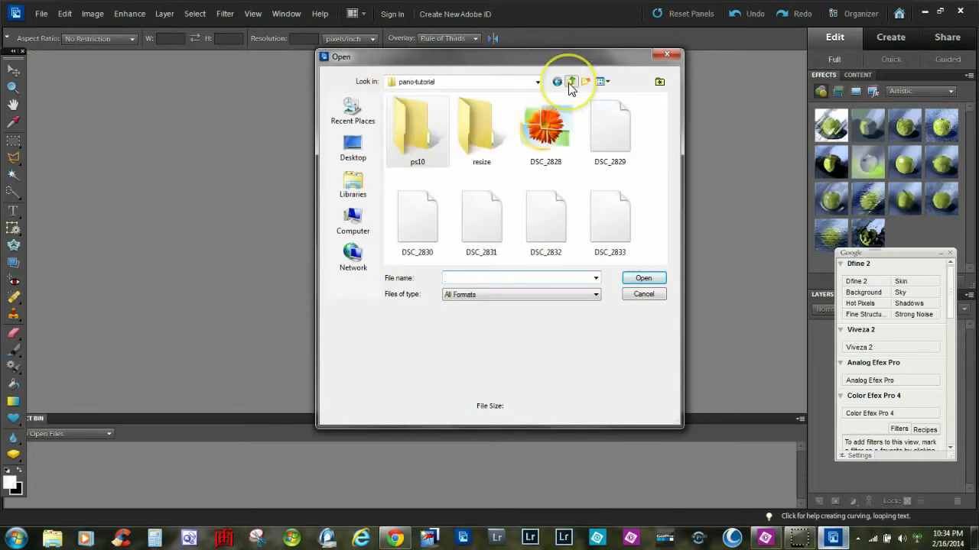
pyautogui.click(569, 83)
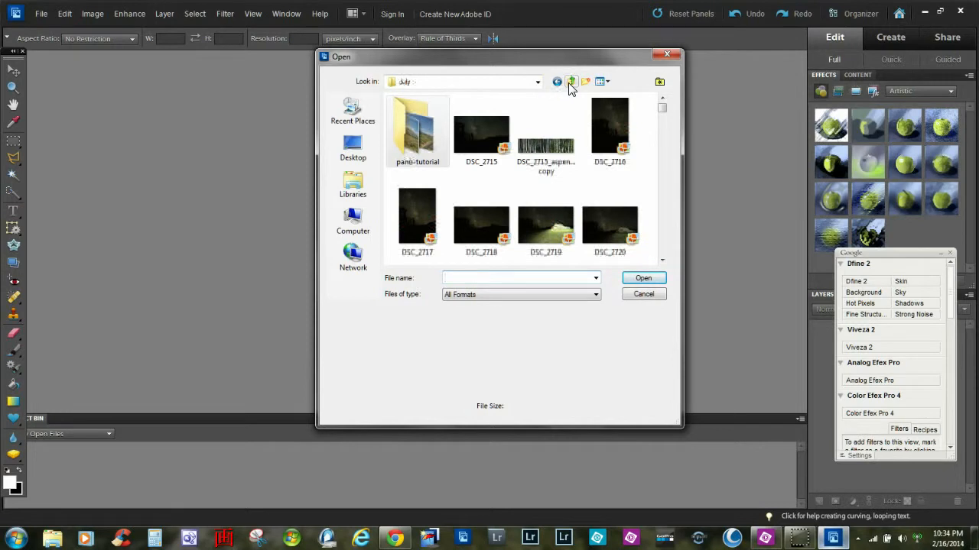
pyautogui.click(569, 82)
pyautogui.click(570, 83)
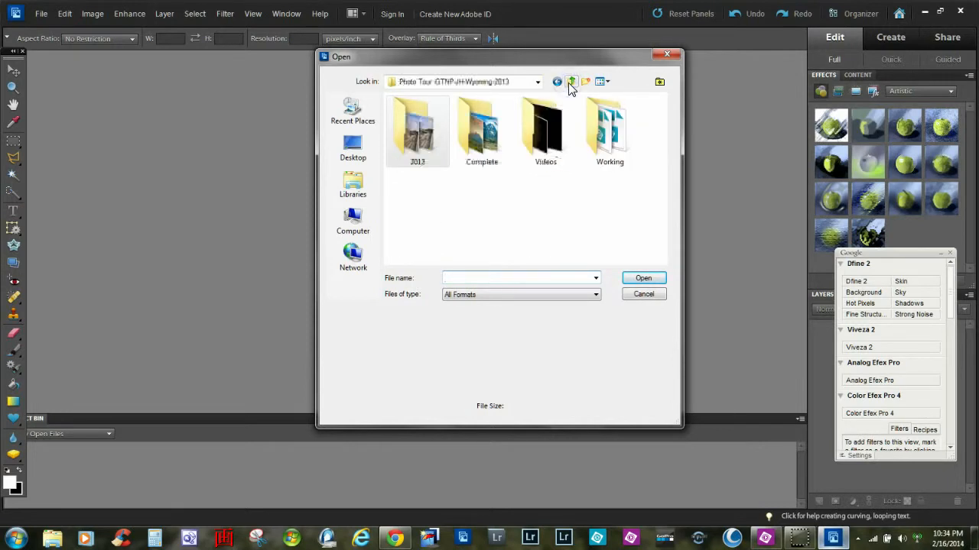
pyautogui.doubleClick(600, 142)
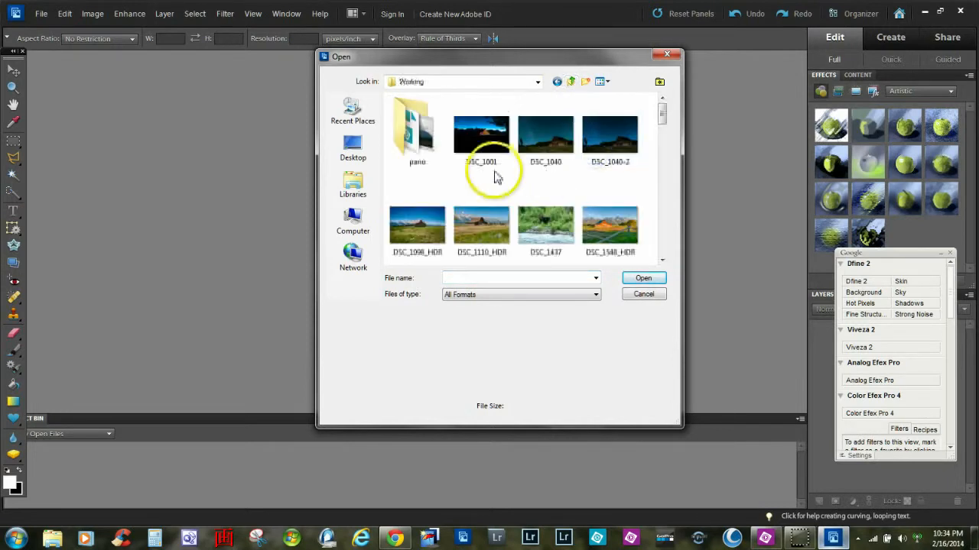
pyautogui.click(662, 261)
pyautogui.doubleClick(468, 137)
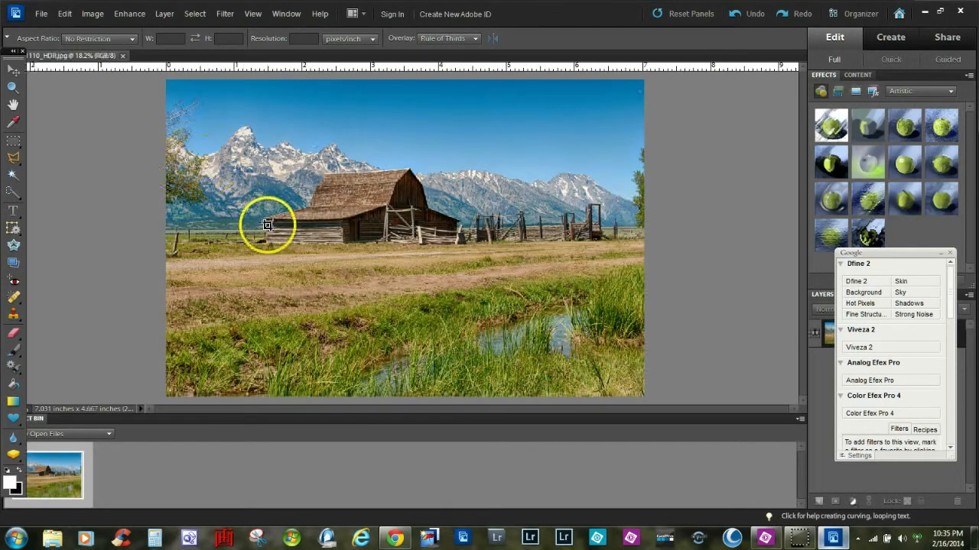
# Step: Zoom in on the barn and move the floating Nik panel out of the way
pyautogui.click(13, 86)
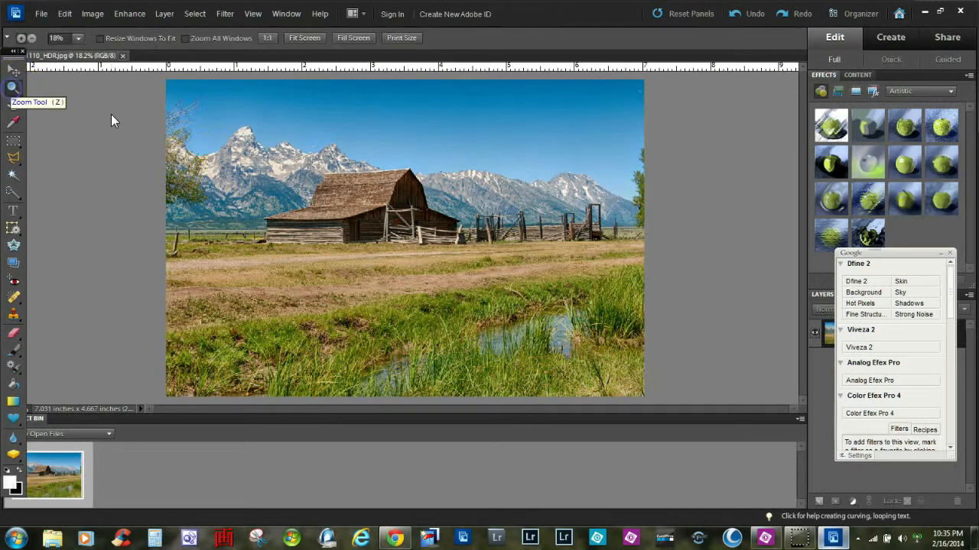
pyautogui.moveTo(240, 125); pyautogui.dragTo(454, 263)
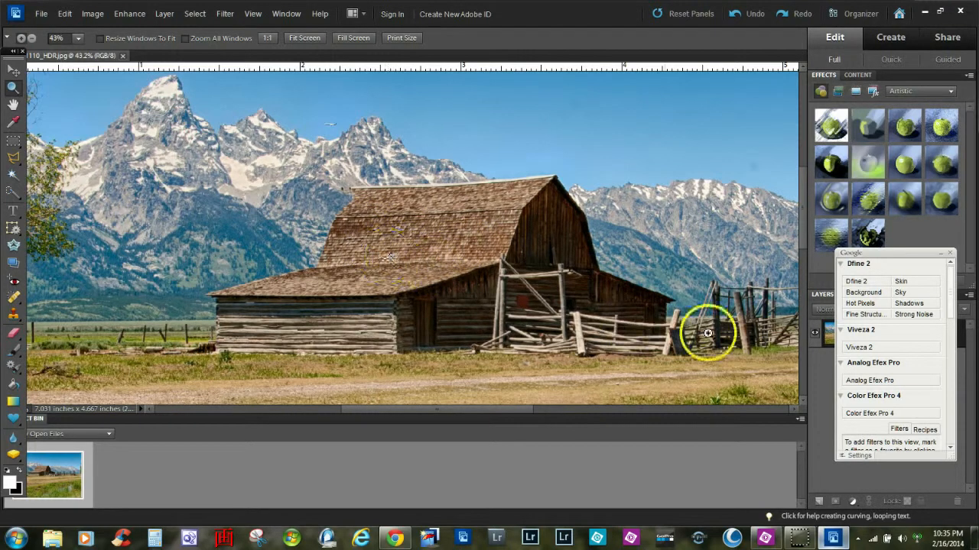
pyautogui.moveTo(835, 253); pyautogui.dragTo(686, 306)
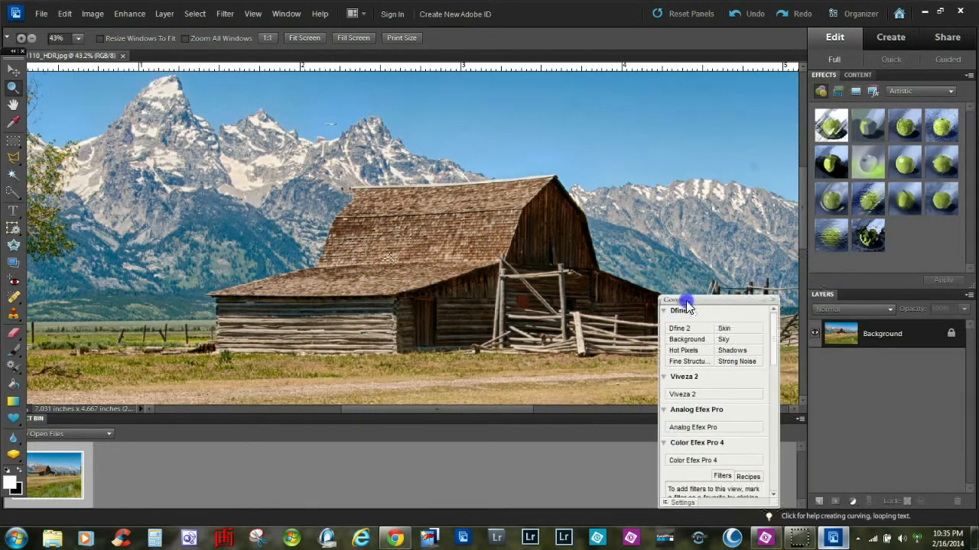
# Step: Duplicate the Background layer
pyautogui.rightClick(847, 337)
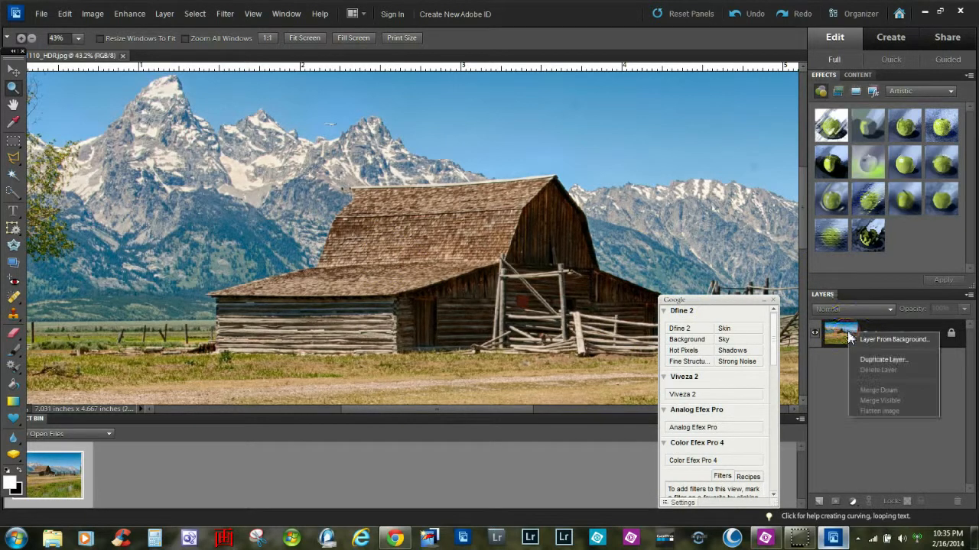
pyautogui.click(870, 362)
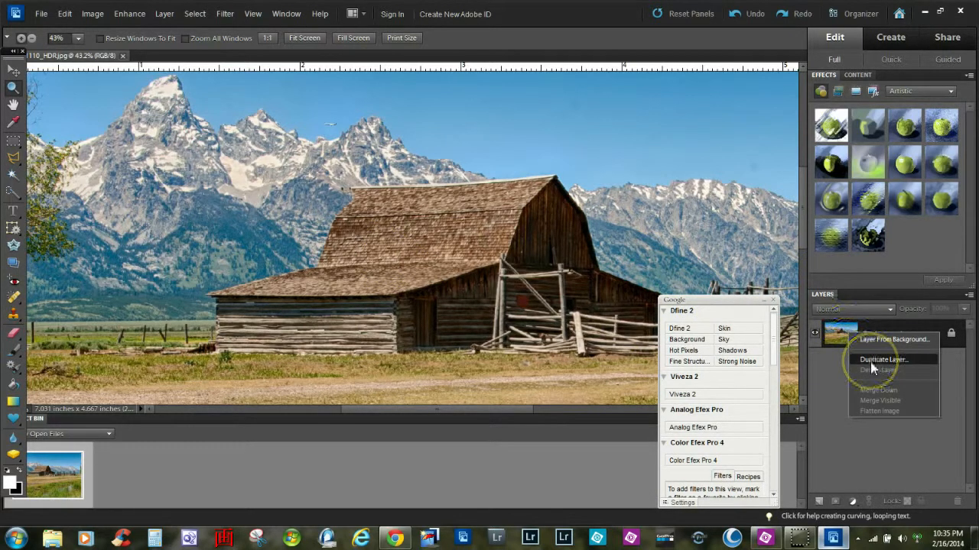
pyautogui.click(829, 383)
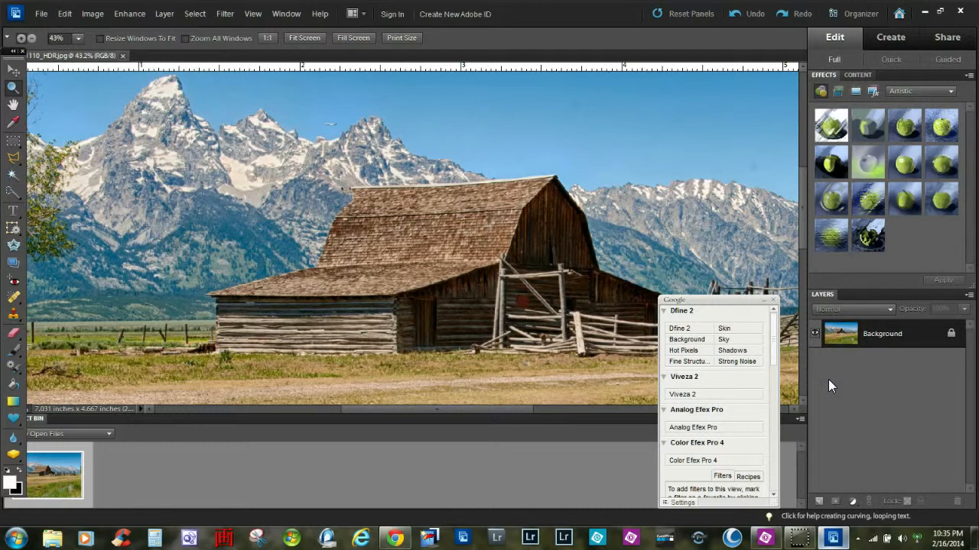
pyautogui.hotkey('ctrl', 'j')
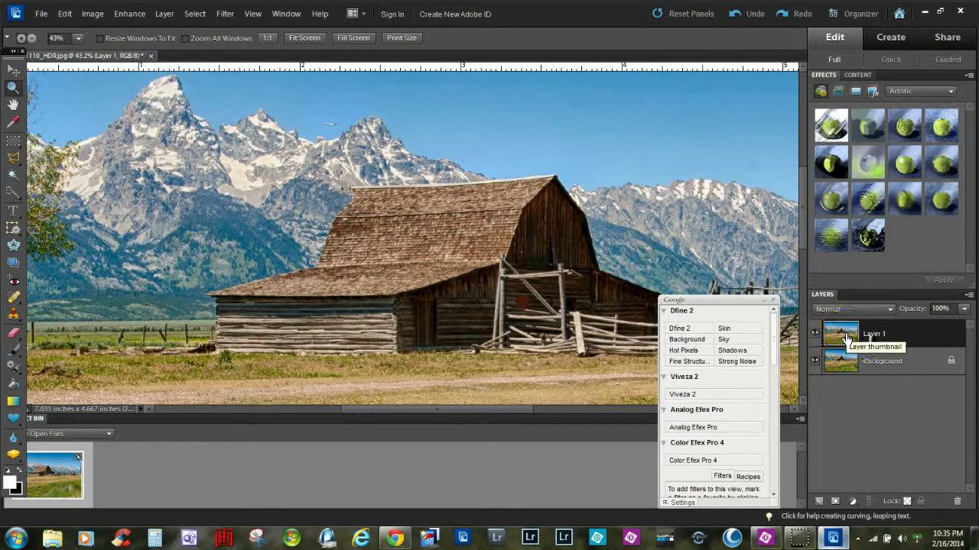
# Step: Apply the High Pass filter to the duplicated layer with a small radius
pyautogui.click(224, 15)
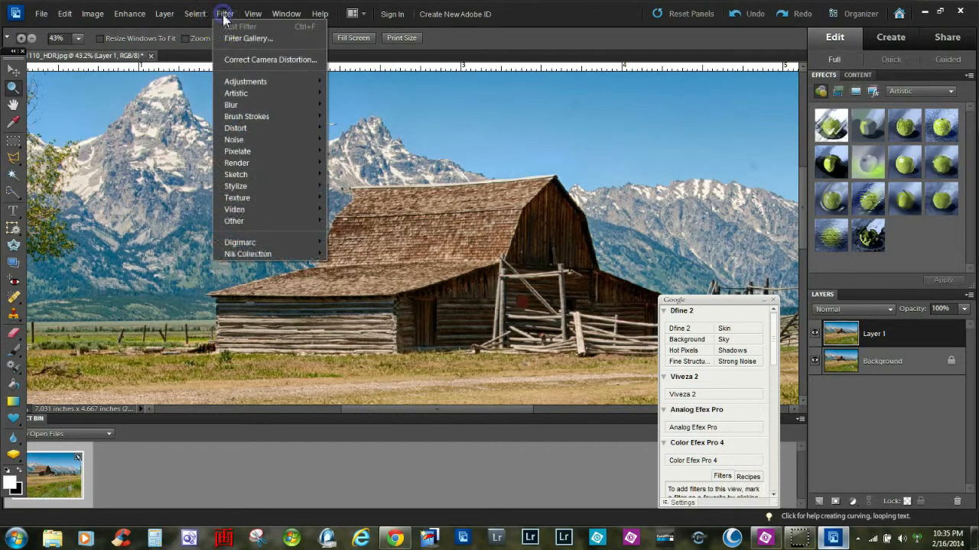
pyautogui.click(265, 223)
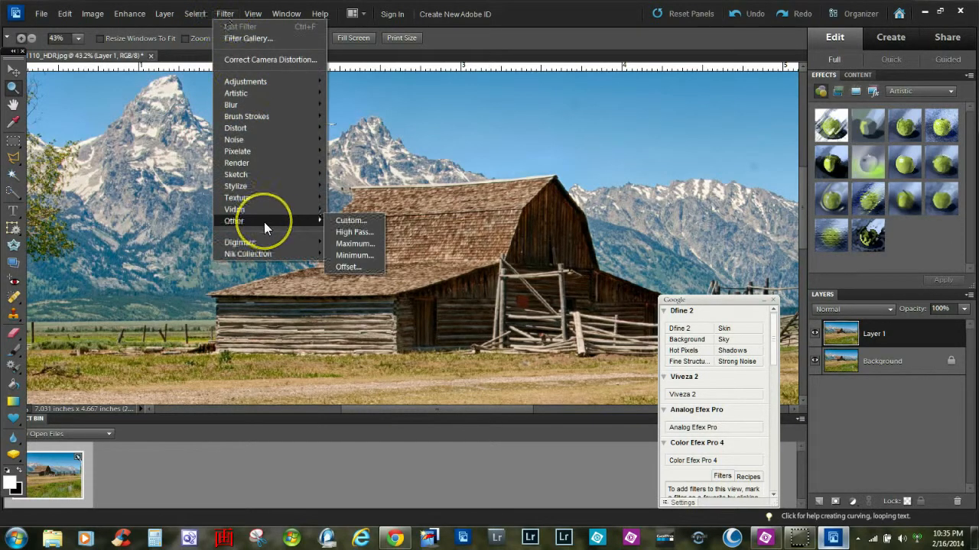
pyautogui.click(353, 233)
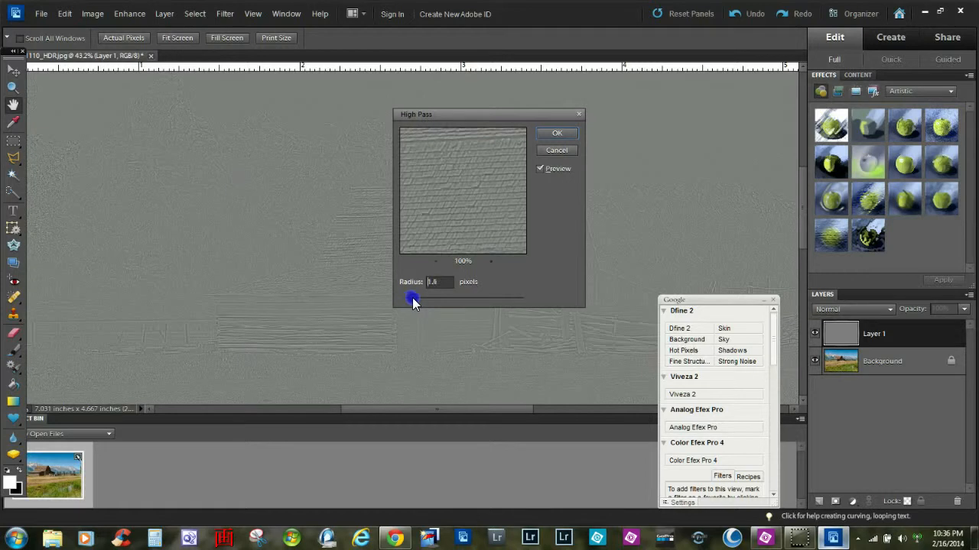
pyautogui.moveTo(412, 297); pyautogui.dragTo(413, 297)
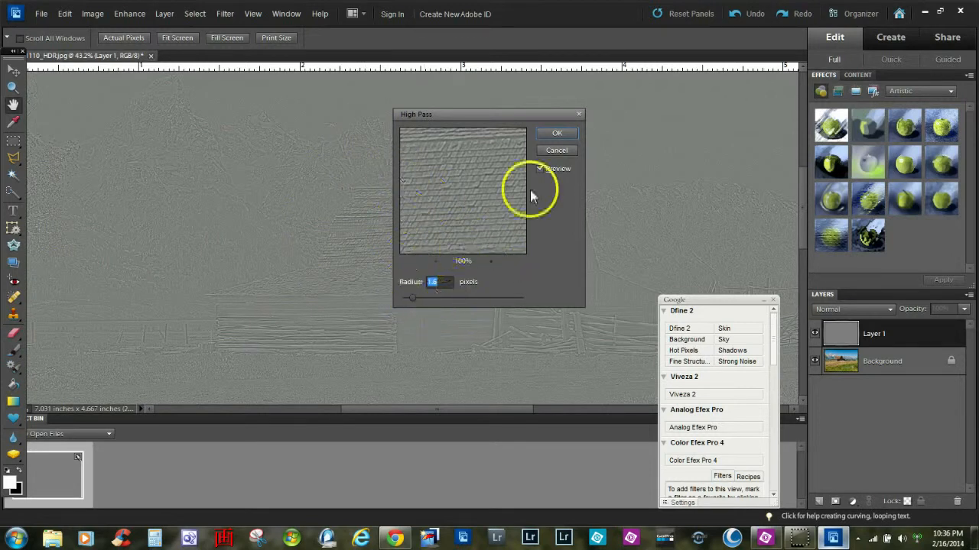
pyautogui.click(551, 135)
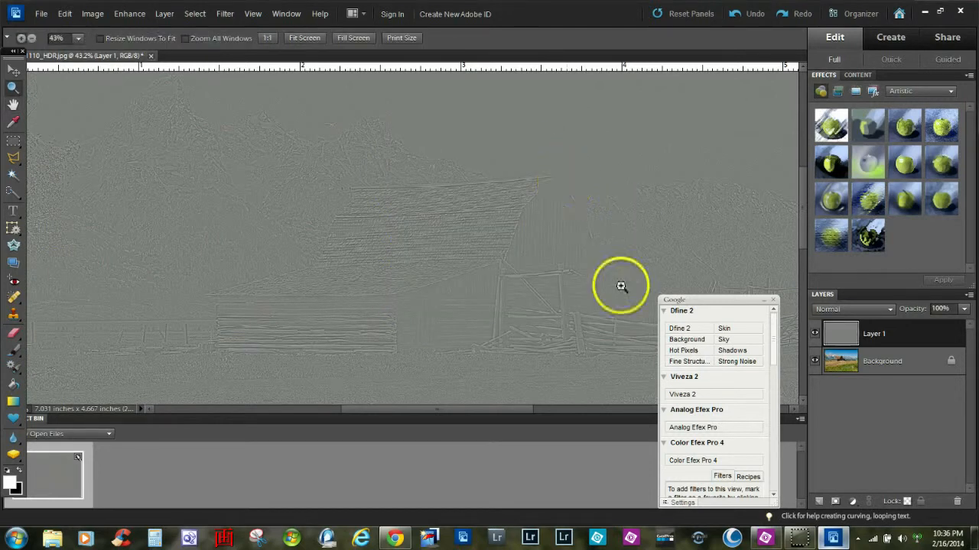
# Step: Set the duplicated layer's blend mode to Overlay
pyautogui.click(847, 309)
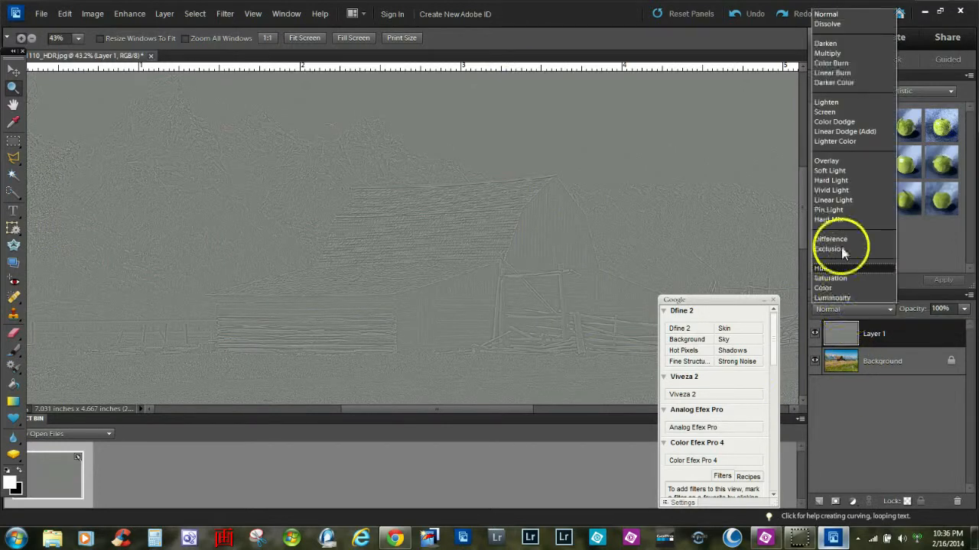
pyautogui.click(824, 163)
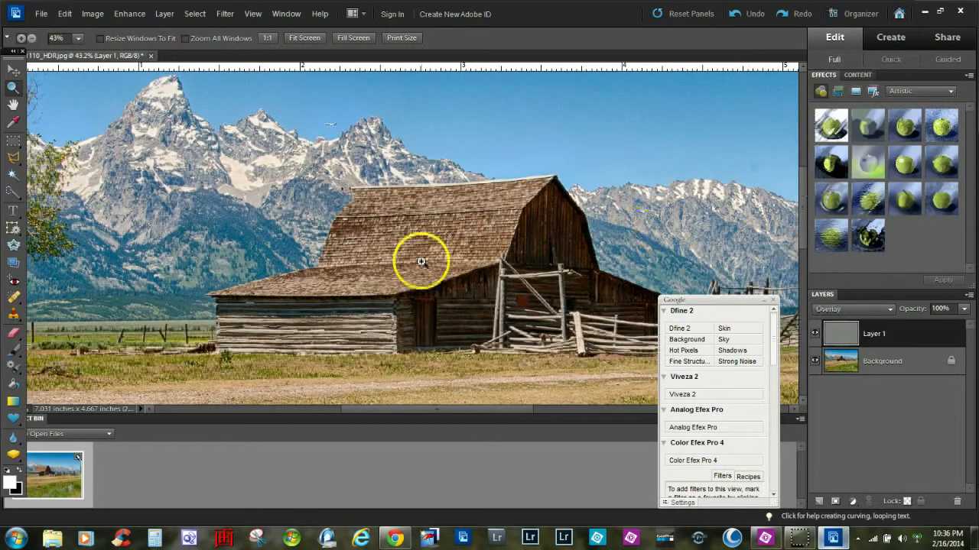
# Step: Zoom in closer on the barn roof and toggle the high-pass layer's visibility to compare
pyautogui.moveTo(259, 148); pyautogui.dragTo(539, 253)
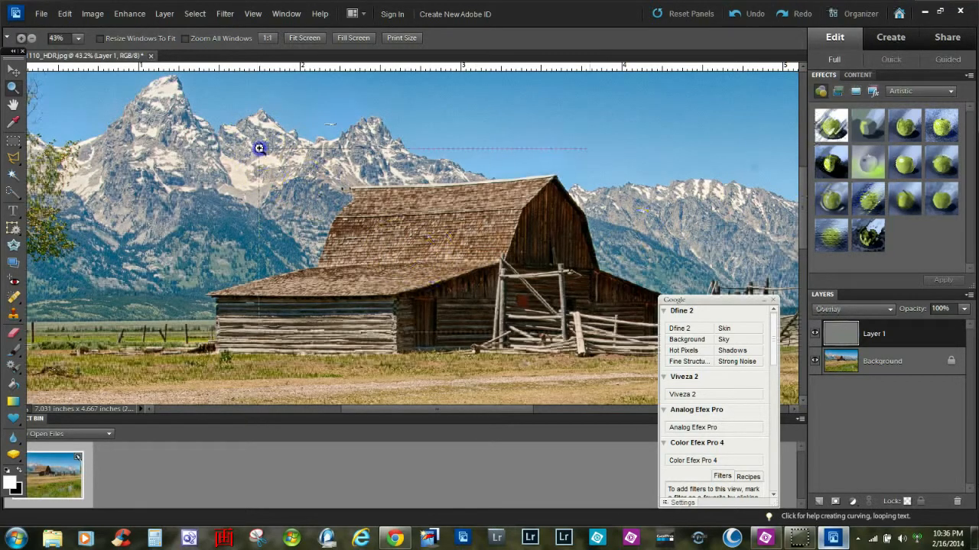
pyautogui.moveTo(259, 148); pyautogui.dragTo(586, 332)
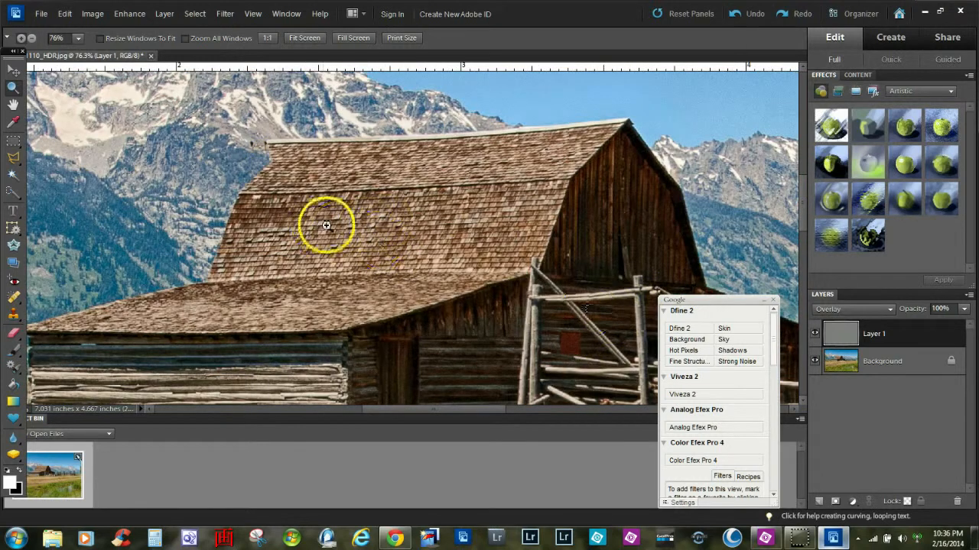
pyautogui.click(813, 337)
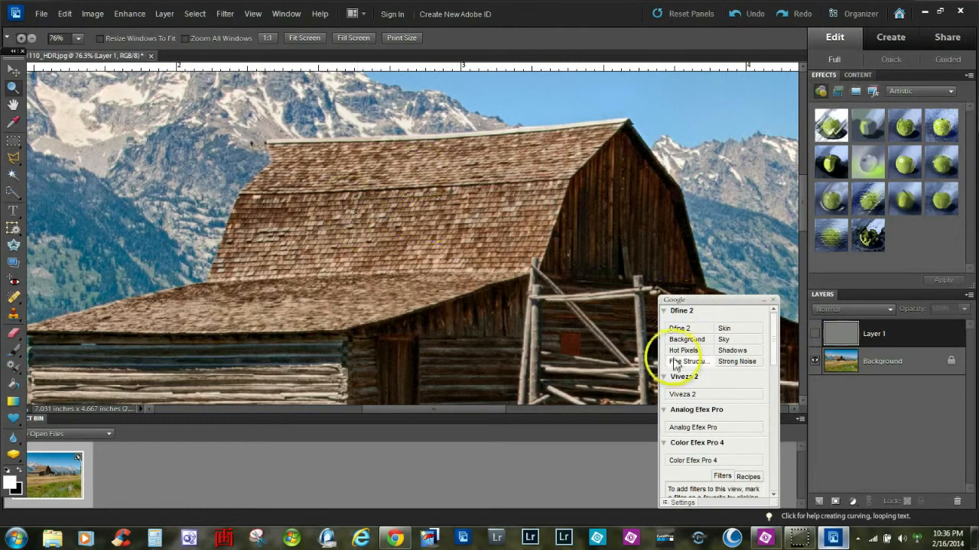
pyautogui.click(815, 336)
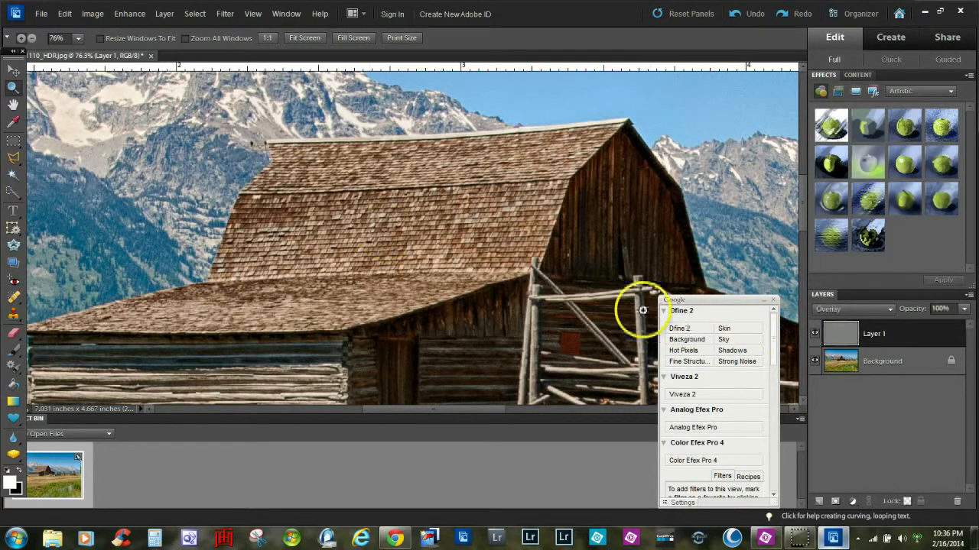
# Step: Change the high-pass layer's blend mode to Hard Light
pyautogui.click(861, 309)
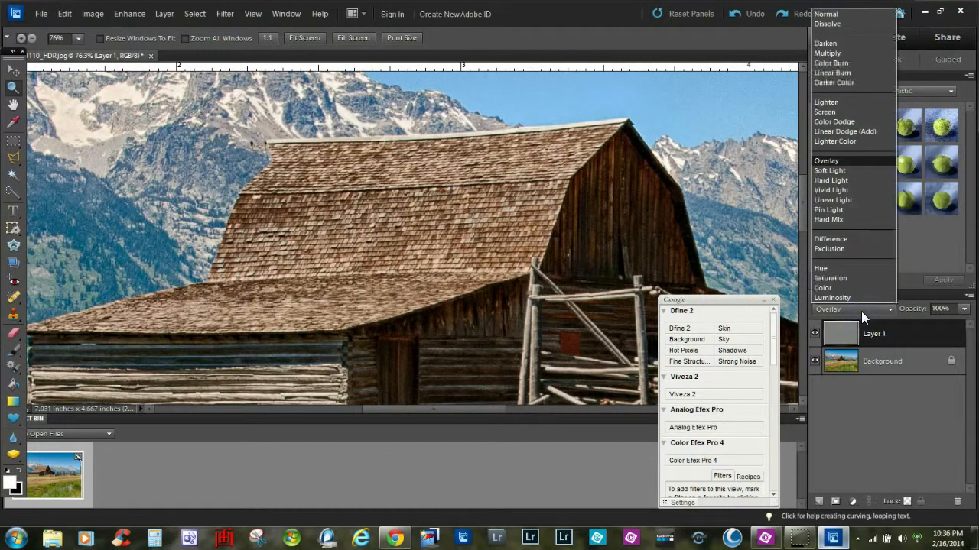
pyautogui.click(829, 181)
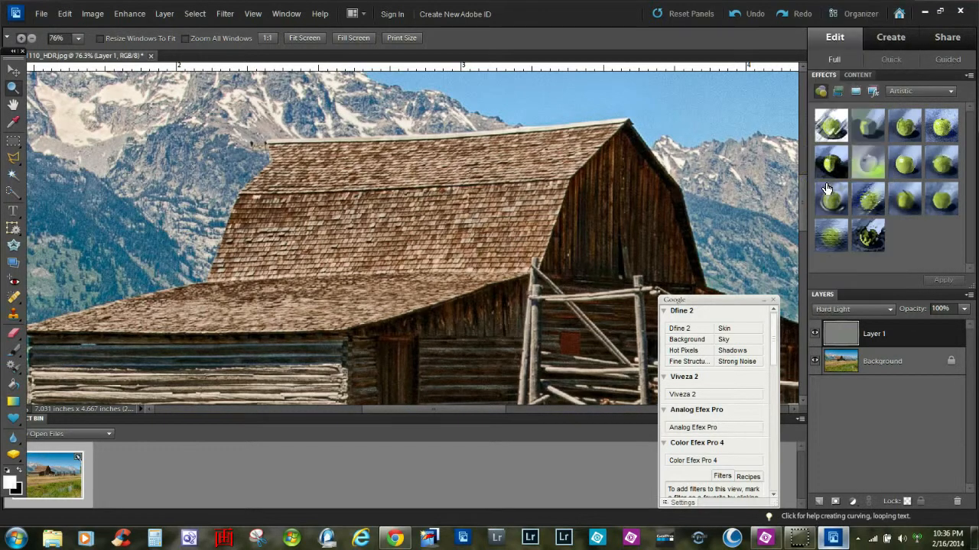
# Step: Toggle the high-pass layer's visibility to compare the sharpening
pyautogui.click(815, 335)
pyautogui.click(815, 335)
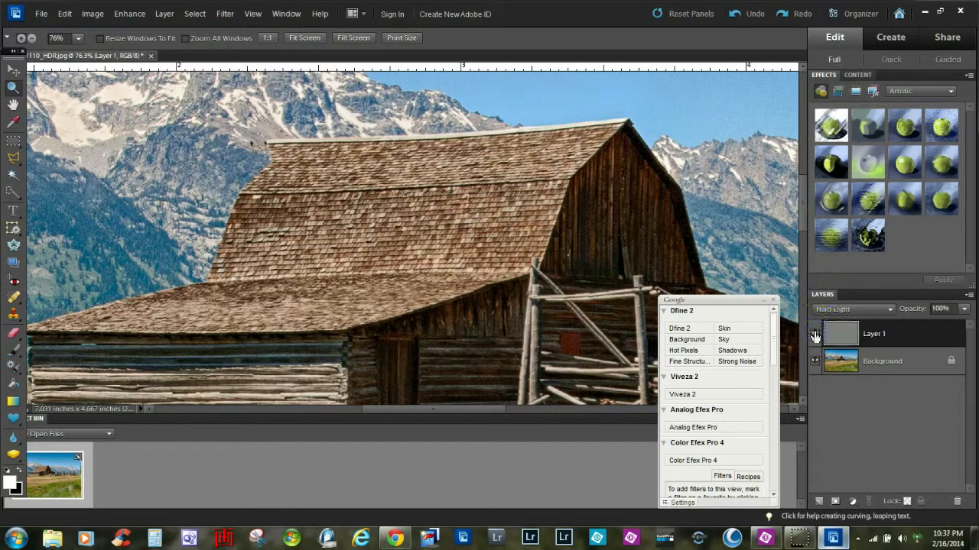
pyautogui.click(815, 335)
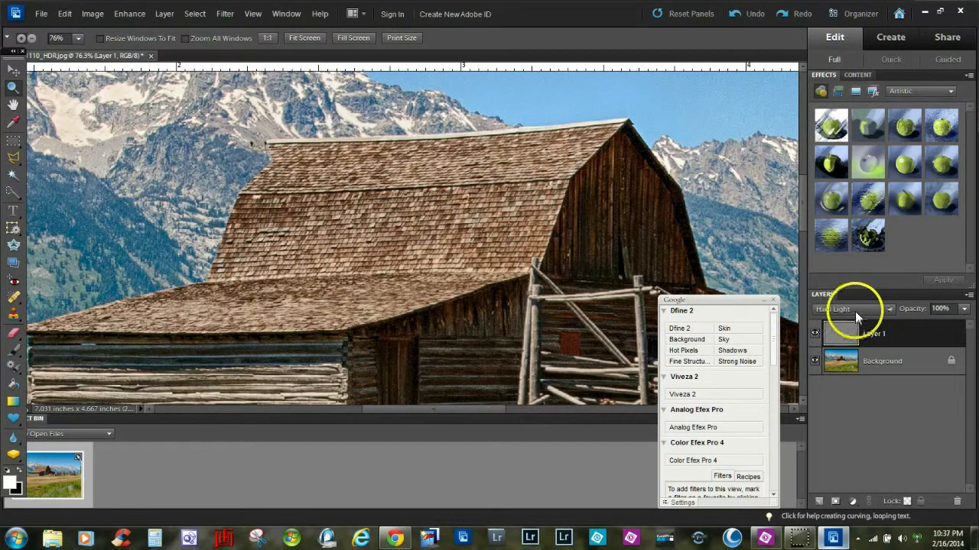